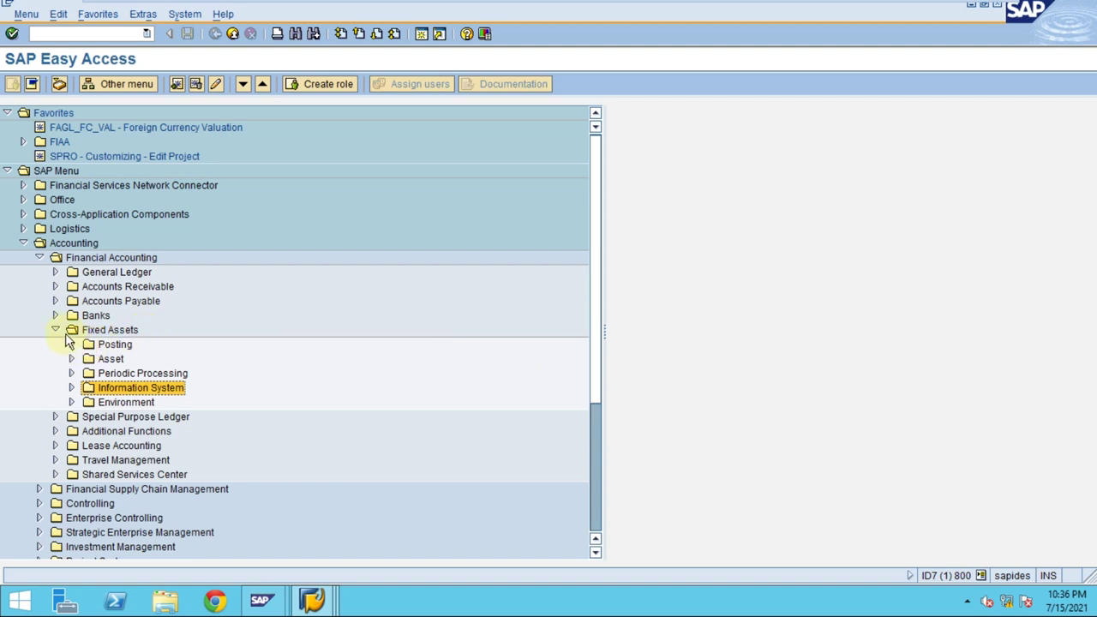
- Expand the Periodic Processing folder under Fixed Assets and its Year-End Closing subfolder
{"action": "left_click", "coordinate": [117, 374]}
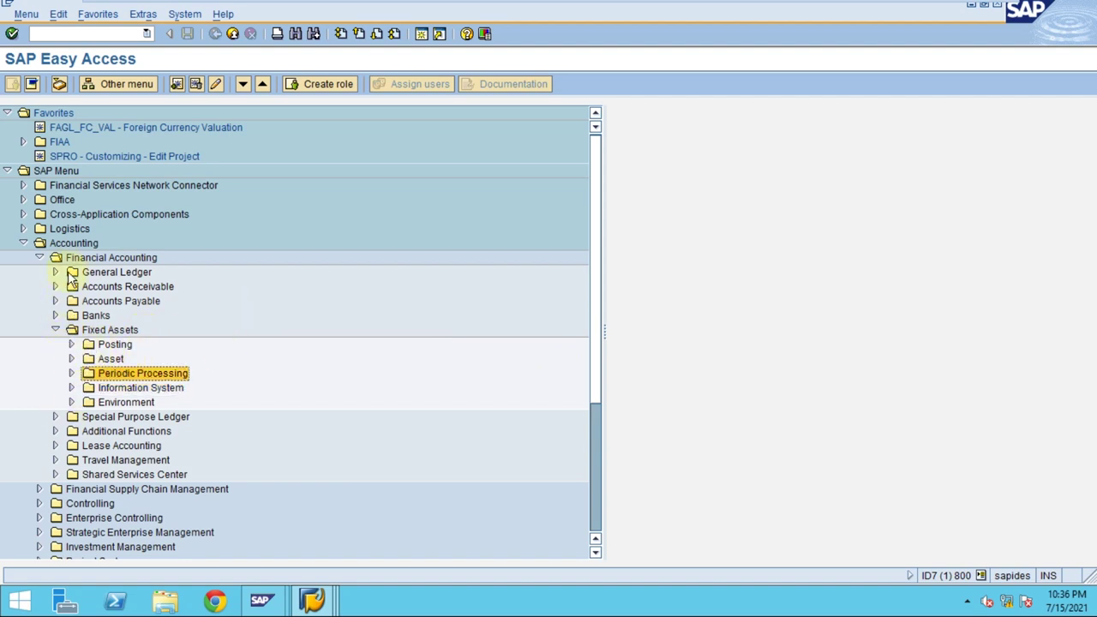
{"action": "left_click", "coordinate": [73, 375]}
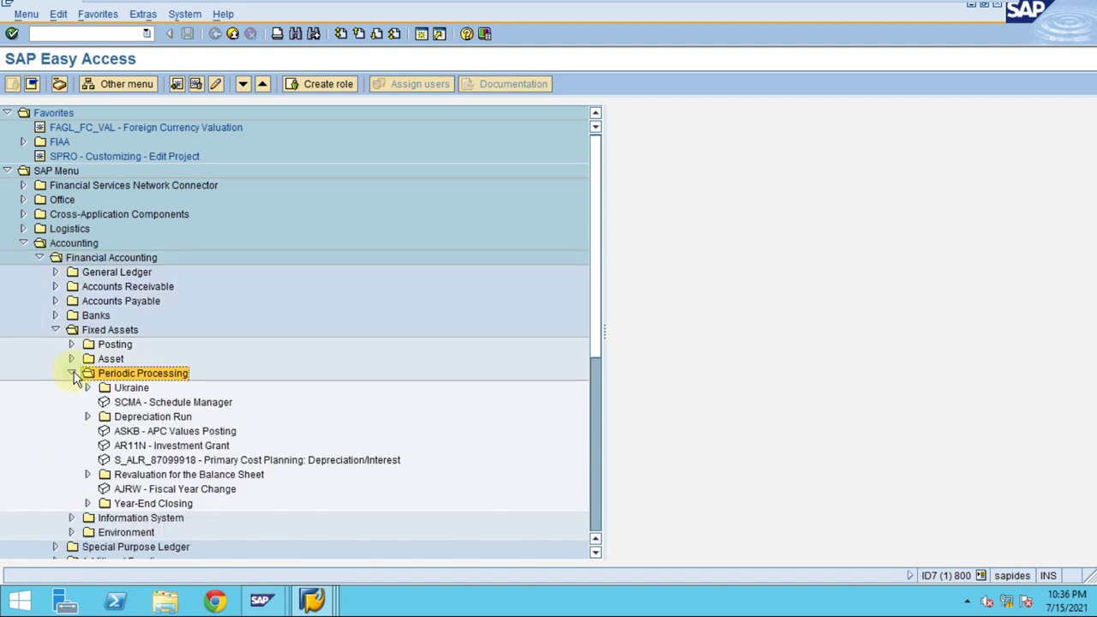
{"action": "scroll", "coordinate": [96, 428], "scroll_direction": "down", "scroll_amount": 2}
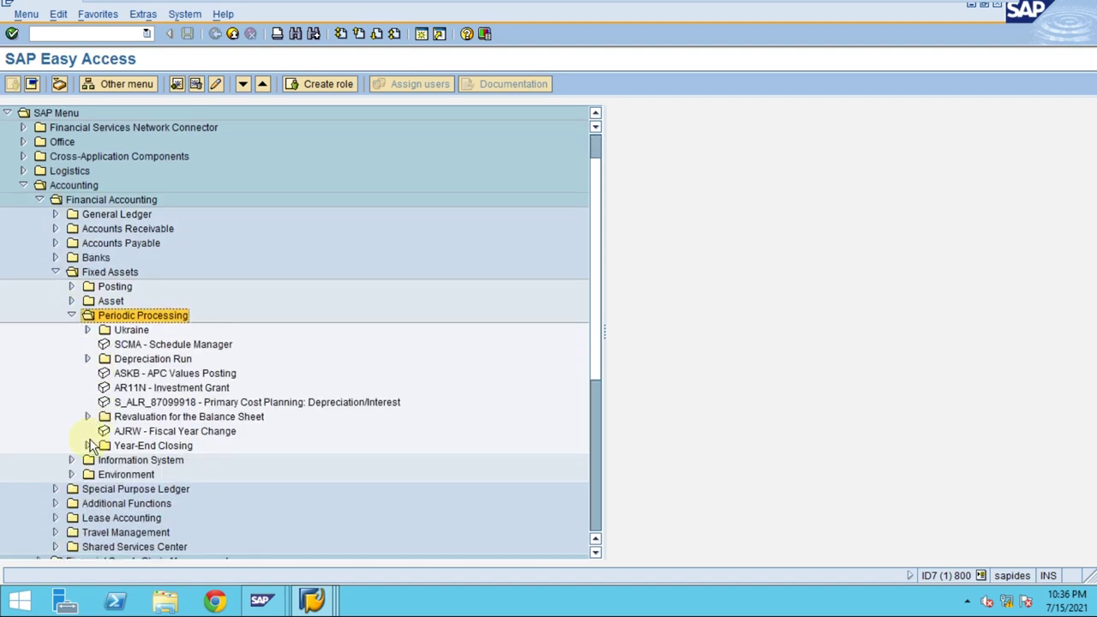
{"action": "left_click", "coordinate": [88, 446]}
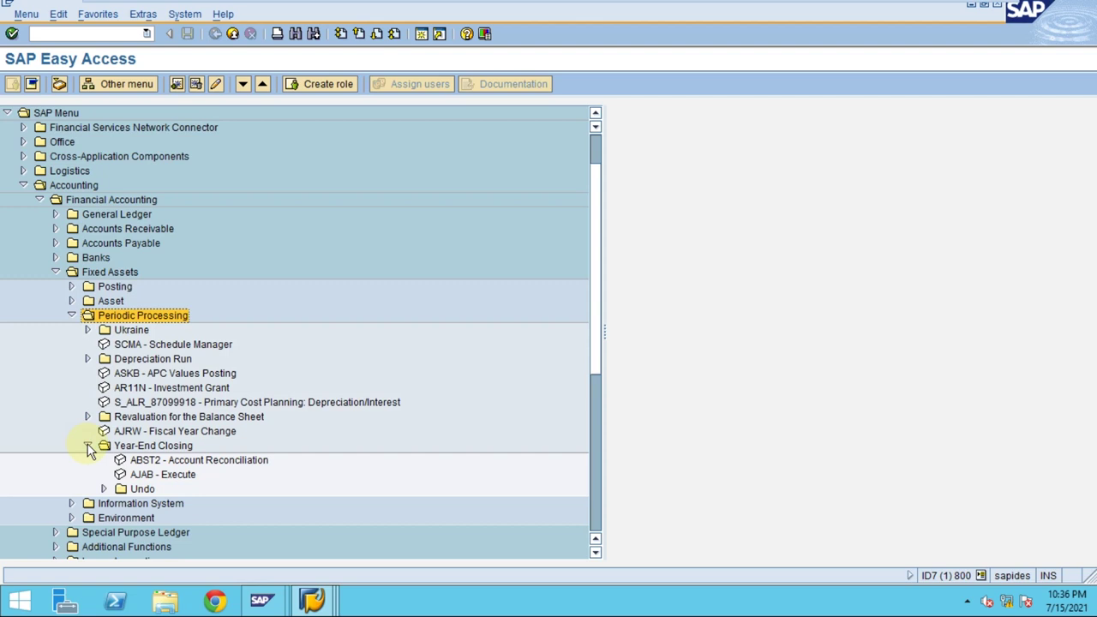
- Examine the year-end transactions ABST2, AJAB and AJRW listed under Periodic Processing
{"action": "left_click", "coordinate": [159, 476]}
{"action": "left_click", "coordinate": [176, 460]}
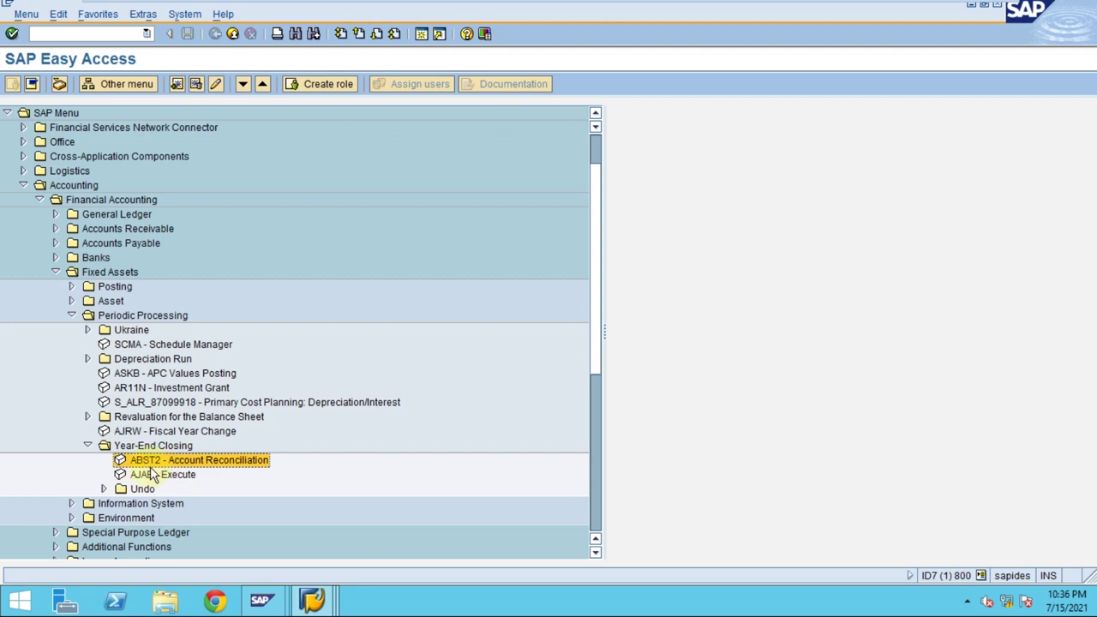
{"action": "left_click", "coordinate": [134, 448]}
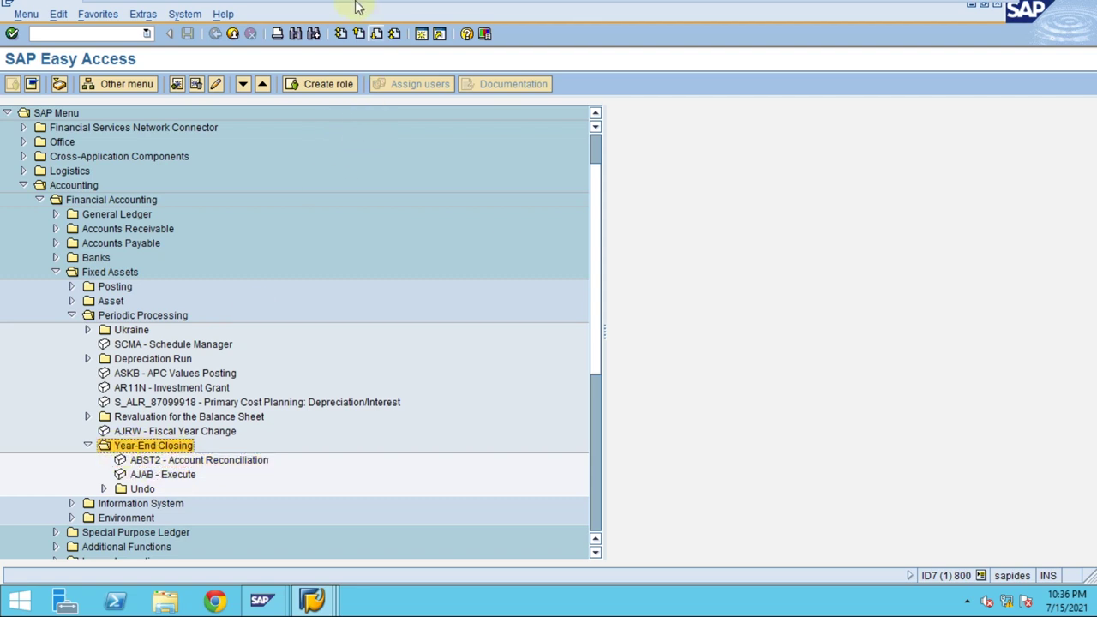
{"action": "mouse_move", "coordinate": [355, 2]}
{"action": "left_click", "coordinate": [153, 463]}
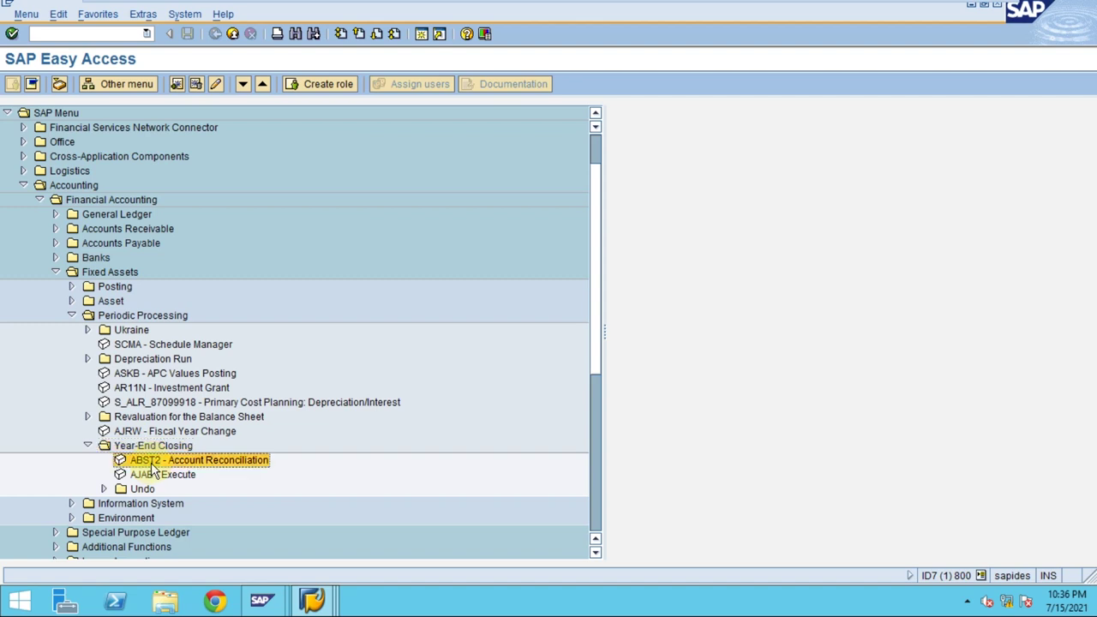
{"action": "left_click", "coordinate": [153, 434]}
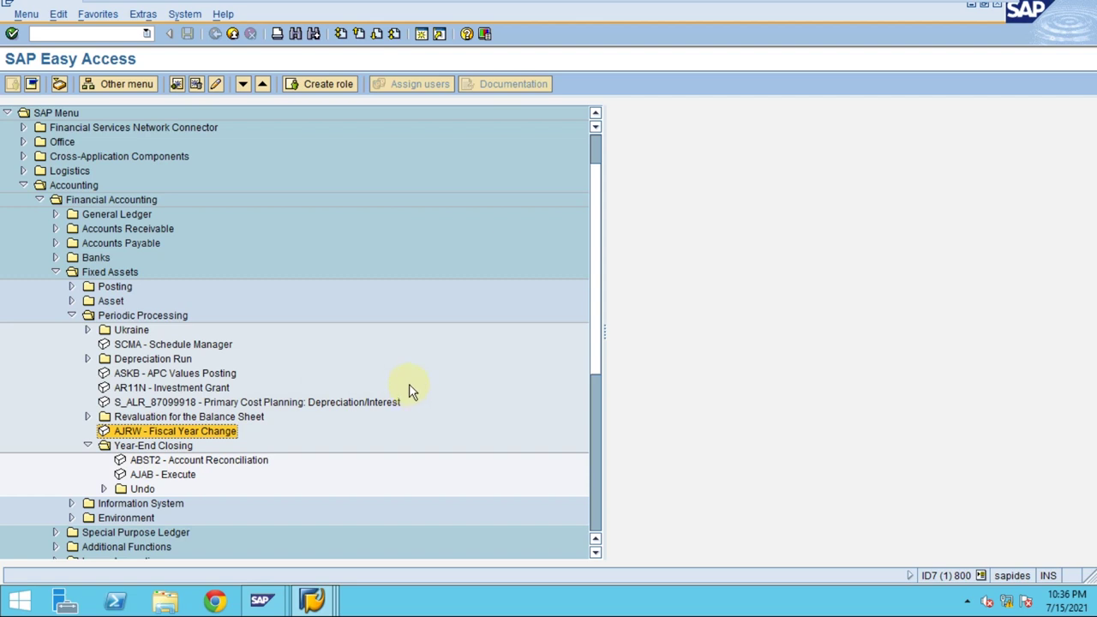
{"action": "left_click", "coordinate": [146, 462]}
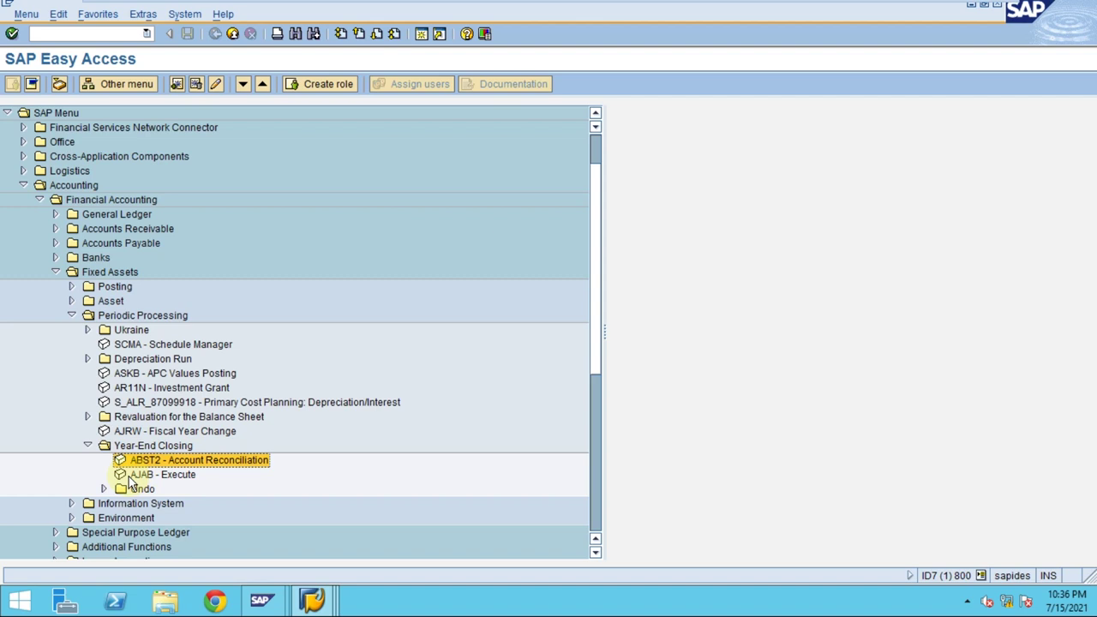
{"action": "left_click", "coordinate": [144, 474]}
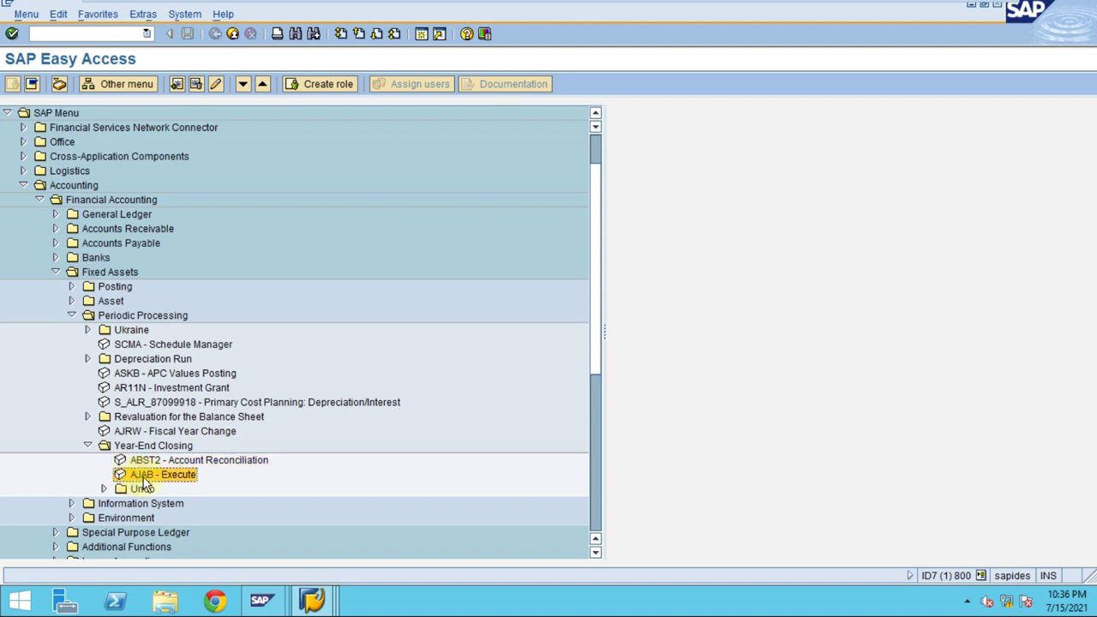
- View the selection screen of AJRW - Fiscal Year Change and return to the SAP menu
{"action": "left_click", "coordinate": [143, 433]}
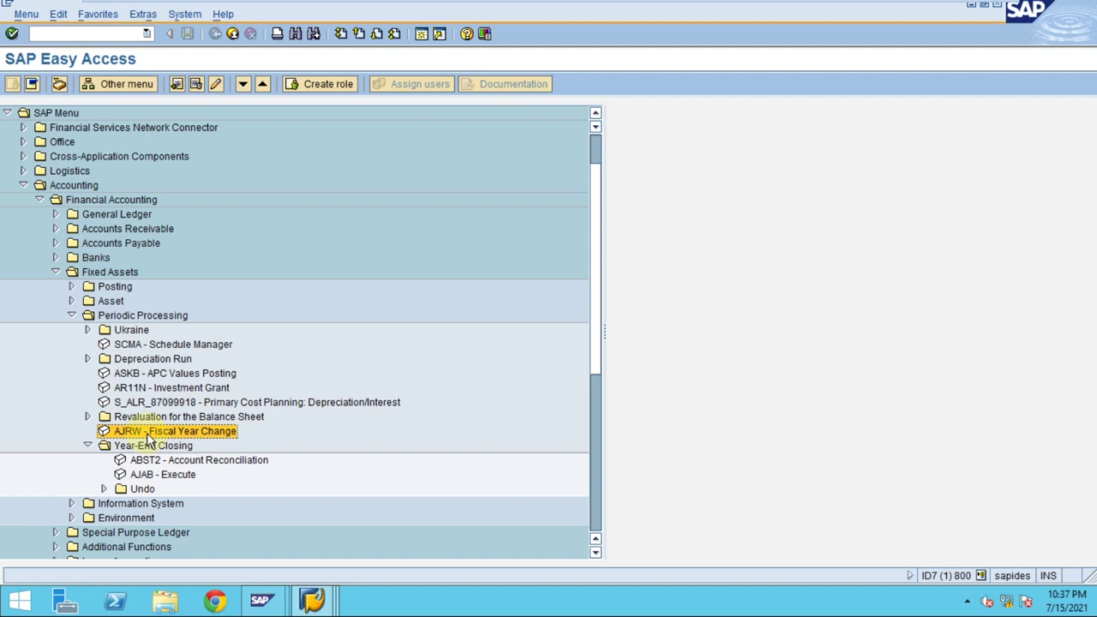
{"action": "double_click", "coordinate": [147, 435]}
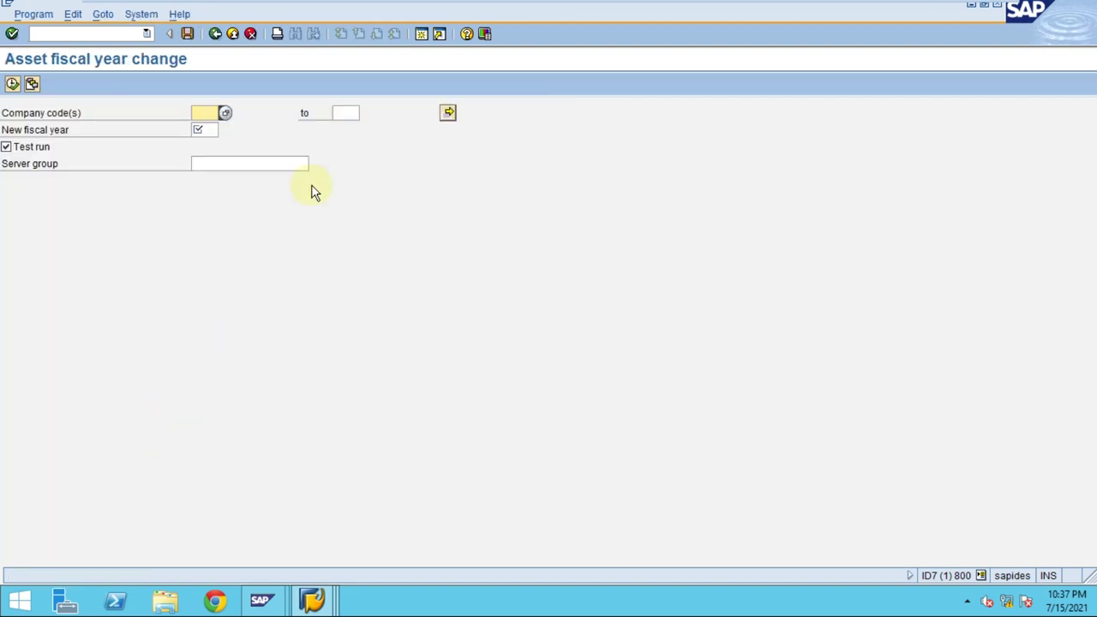
{"action": "left_click", "coordinate": [215, 34]}
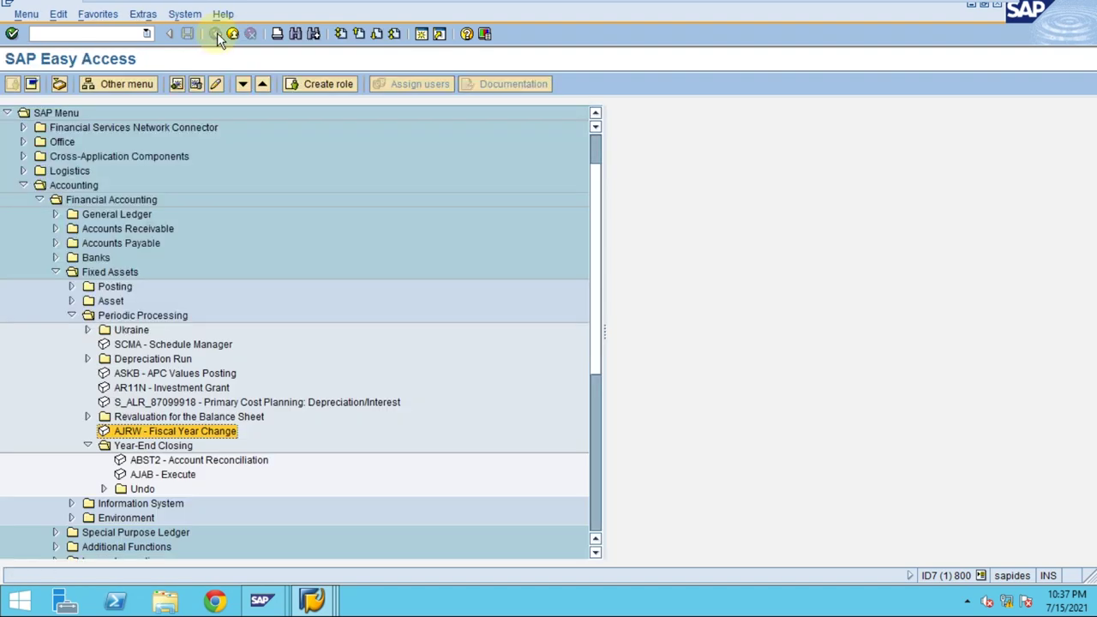
- Open ABST2 - Account Reconciliation and enter company code 2800
{"action": "left_click", "coordinate": [158, 460]}
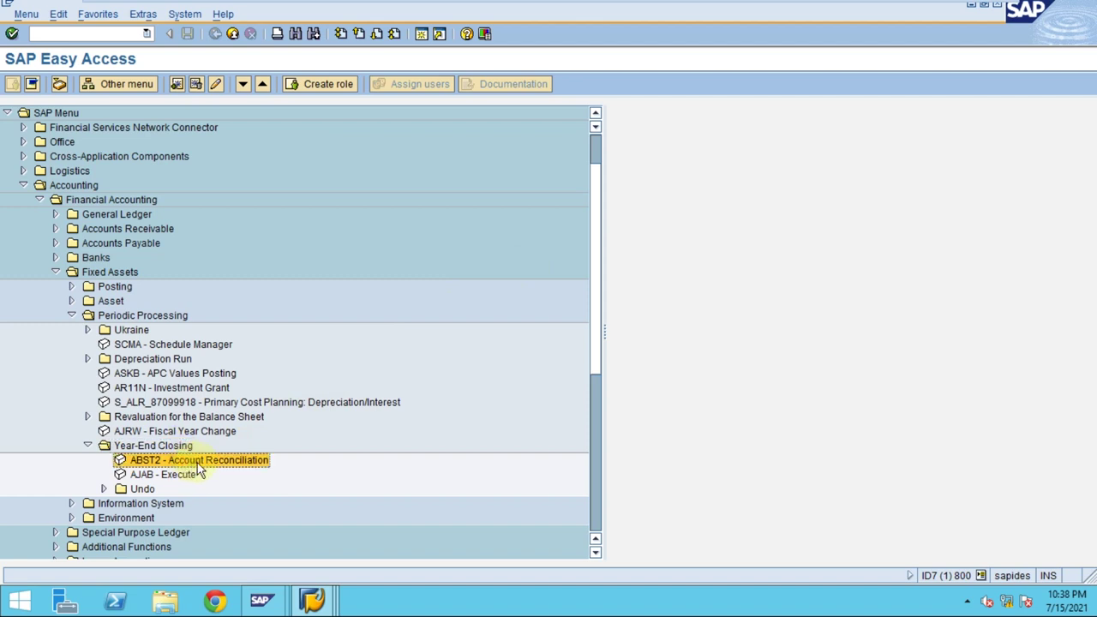
{"action": "double_click", "coordinate": [207, 464]}
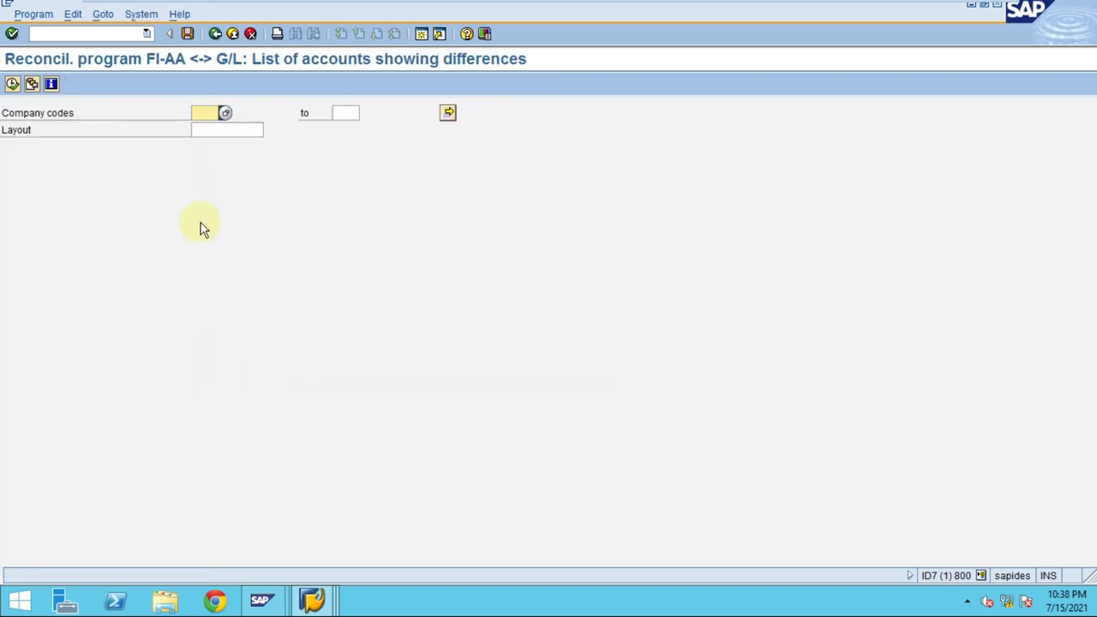
{"action": "type", "text": "2800"}
{"action": "left_click", "coordinate": [12, 85]}
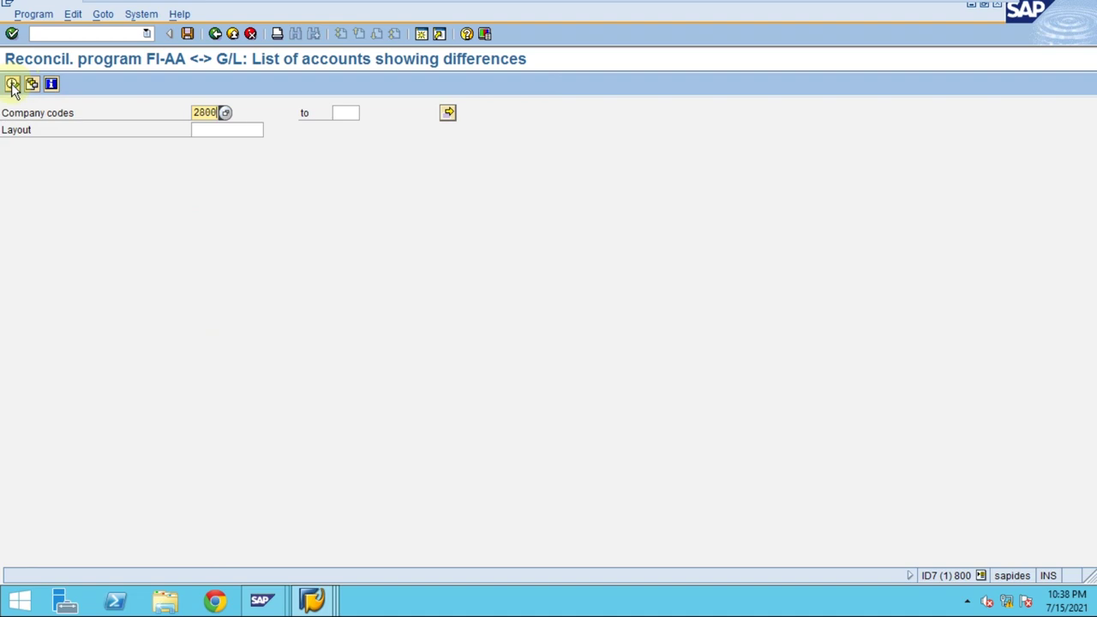
{"action": "mouse_move", "coordinate": [453, 5]}
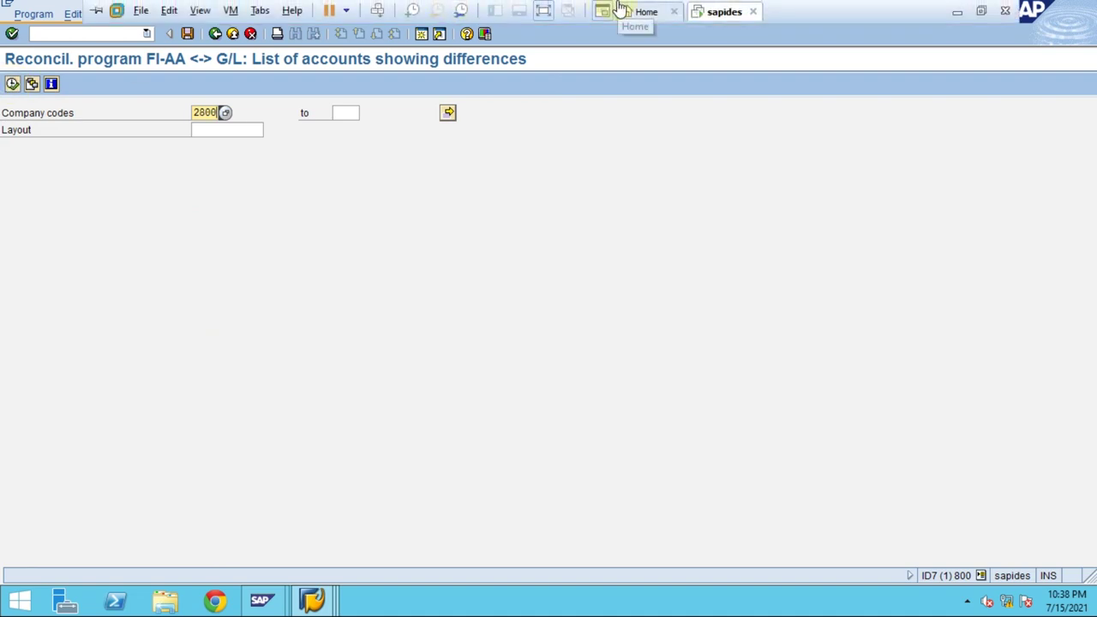
{"action": "left_click", "coordinate": [699, 11]}
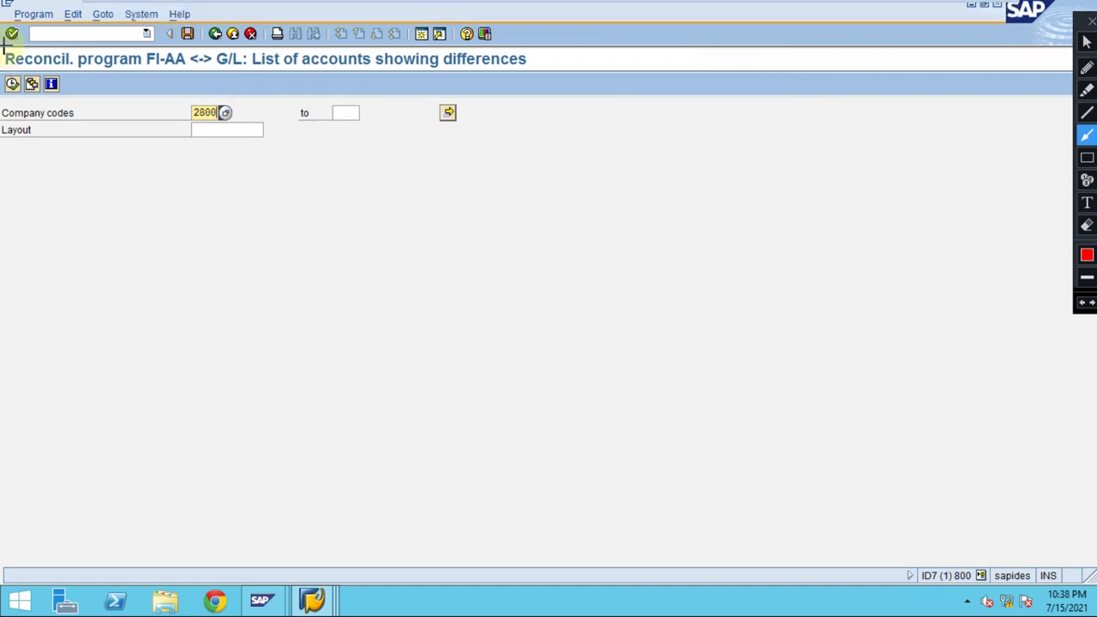
{"action": "mouse_move", "coordinate": [7, 47]}
{"action": "left_mouse_down"}
{"action": "mouse_move", "coordinate": [61, 67]}
{"action": "mouse_move", "coordinate": [66, 51]}
{"action": "left_mouse_up"}
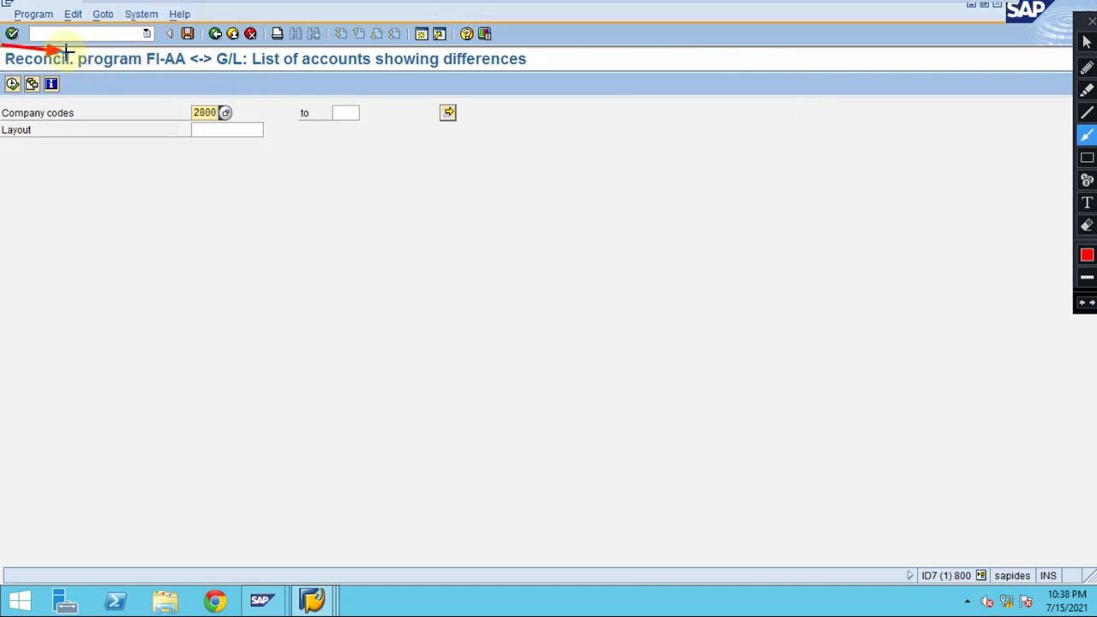
{"action": "key", "text": "Escape"}
{"action": "mouse_move", "coordinate": [536, 4]}
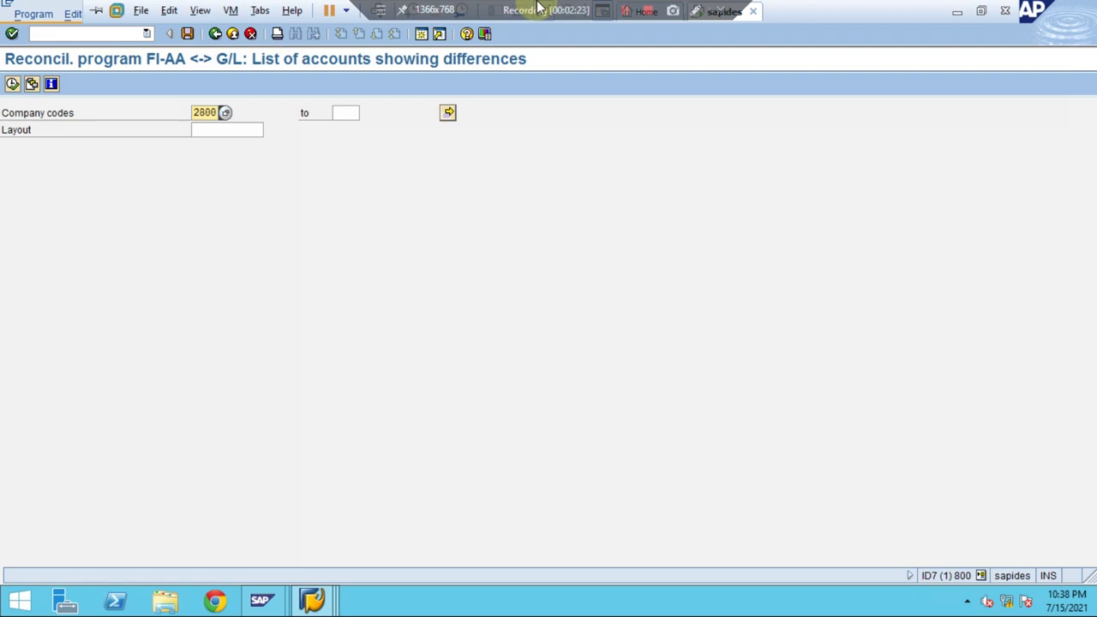
{"action": "left_click", "coordinate": [695, 10]}
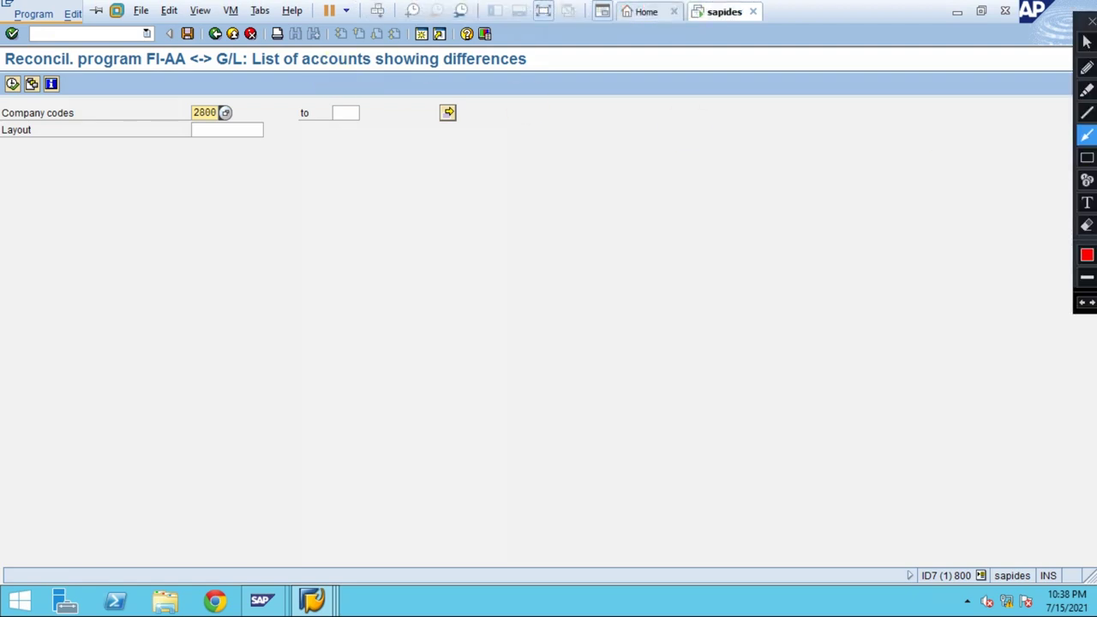
{"action": "left_click", "coordinate": [1087, 159]}
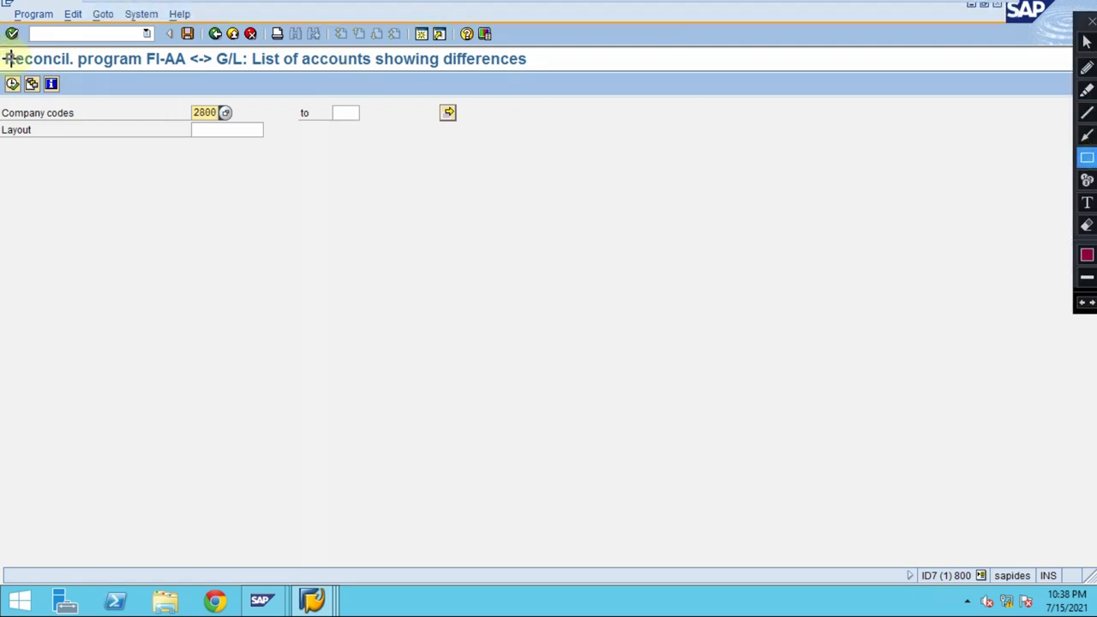
{"action": "mouse_move", "coordinate": [4, 47]}
{"action": "left_mouse_down"}
{"action": "mouse_move", "coordinate": [211, 77]}
{"action": "mouse_move", "coordinate": [533, 76]}
{"action": "left_mouse_up"}
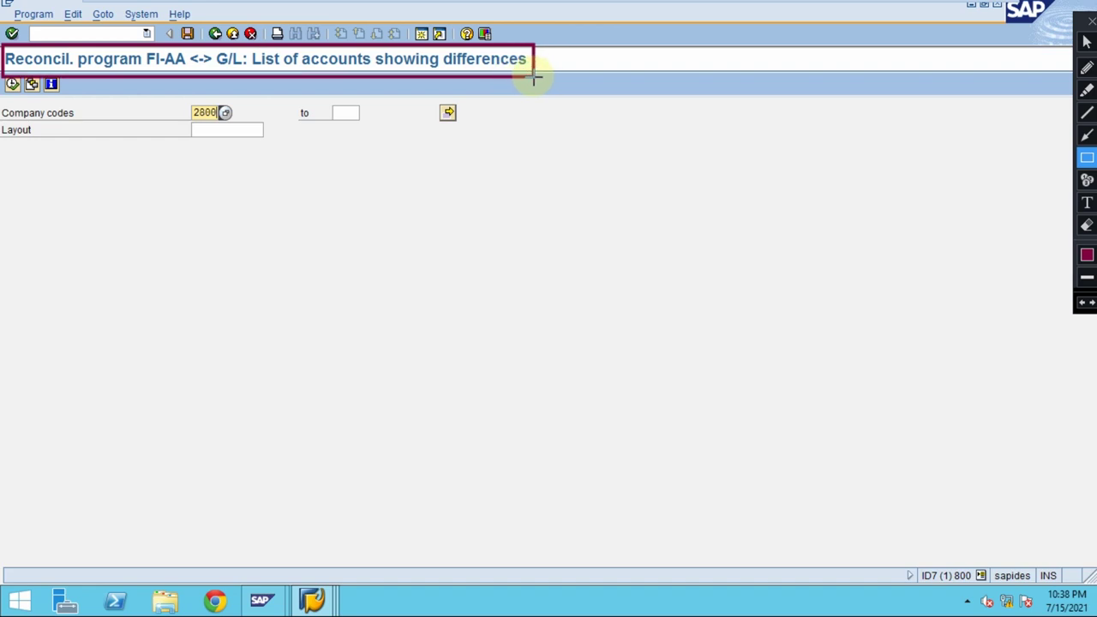
{"action": "left_click", "coordinate": [1087, 135]}
{"action": "mouse_move", "coordinate": [962, 172]}
{"action": "left_mouse_down"}
{"action": "mouse_move", "coordinate": [406, 66]}
{"action": "mouse_move", "coordinate": [535, 74]}
{"action": "left_mouse_up"}
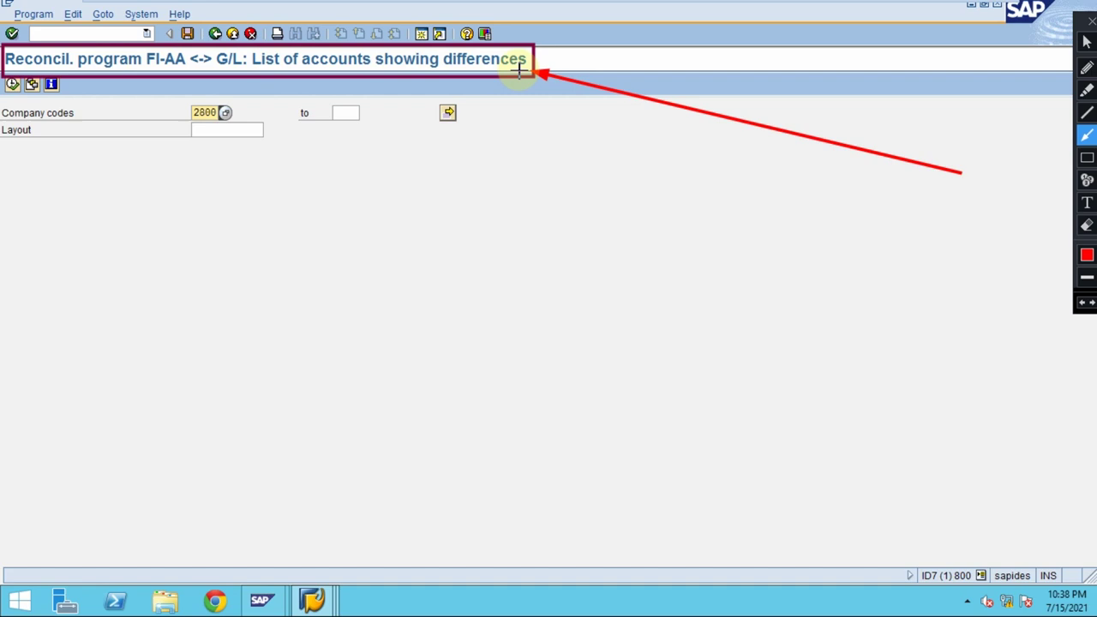
{"action": "key", "text": "Escape"}
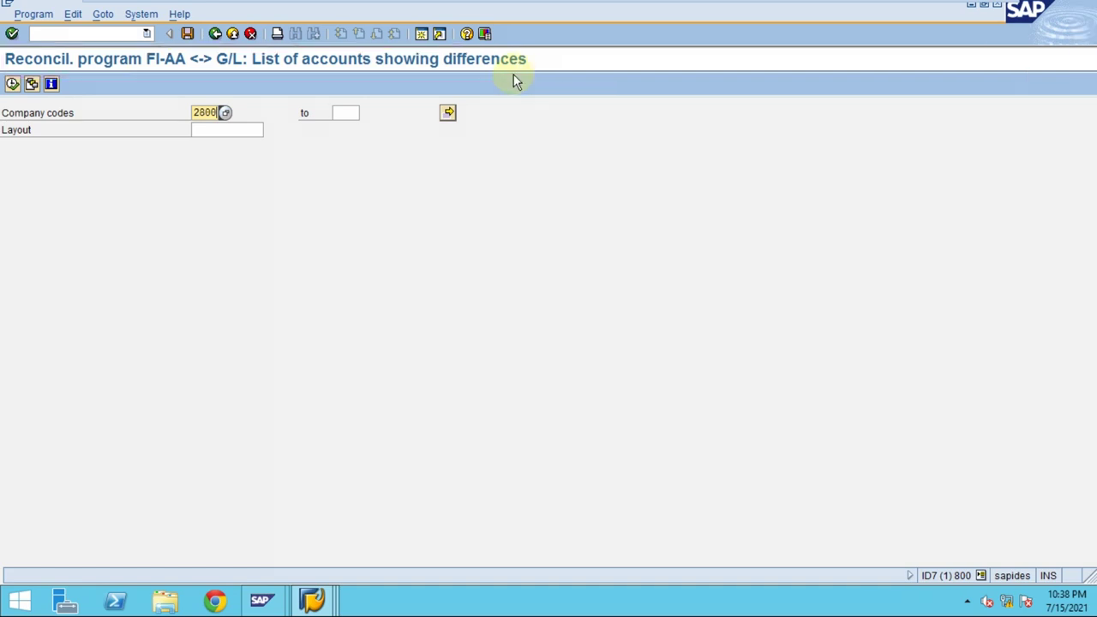
- Execute the FI-AA to G/L reconciliation program and reposition its message list window
{"action": "left_click", "coordinate": [12, 85]}
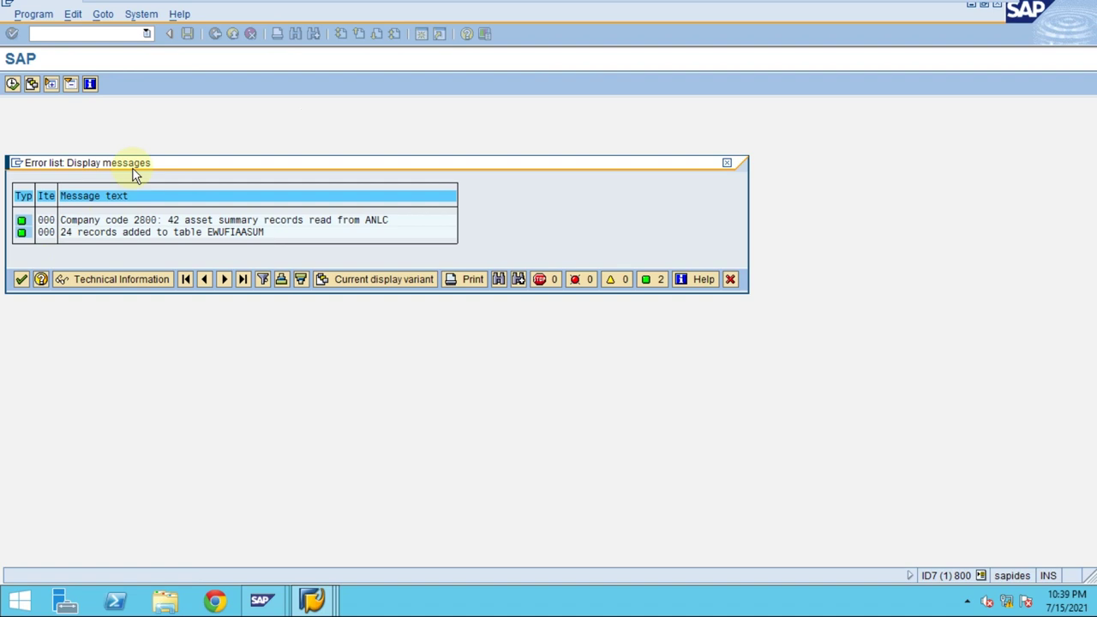
{"action": "left_click_drag", "start_coordinate": [133, 169], "coordinate": [178, 146]}
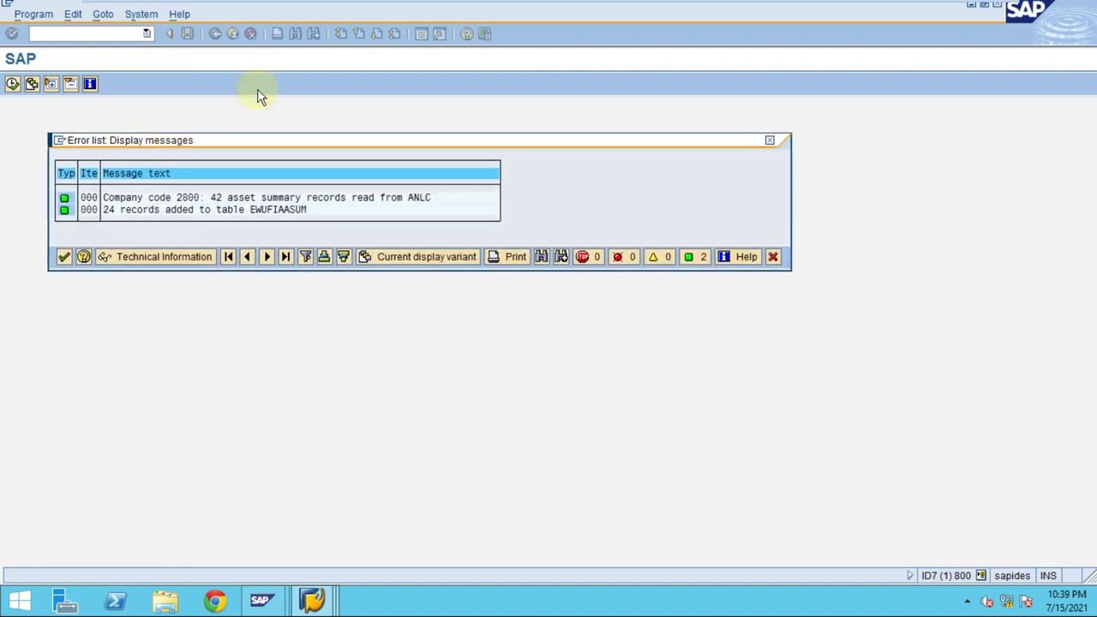
{"action": "mouse_move", "coordinate": [379, 6]}
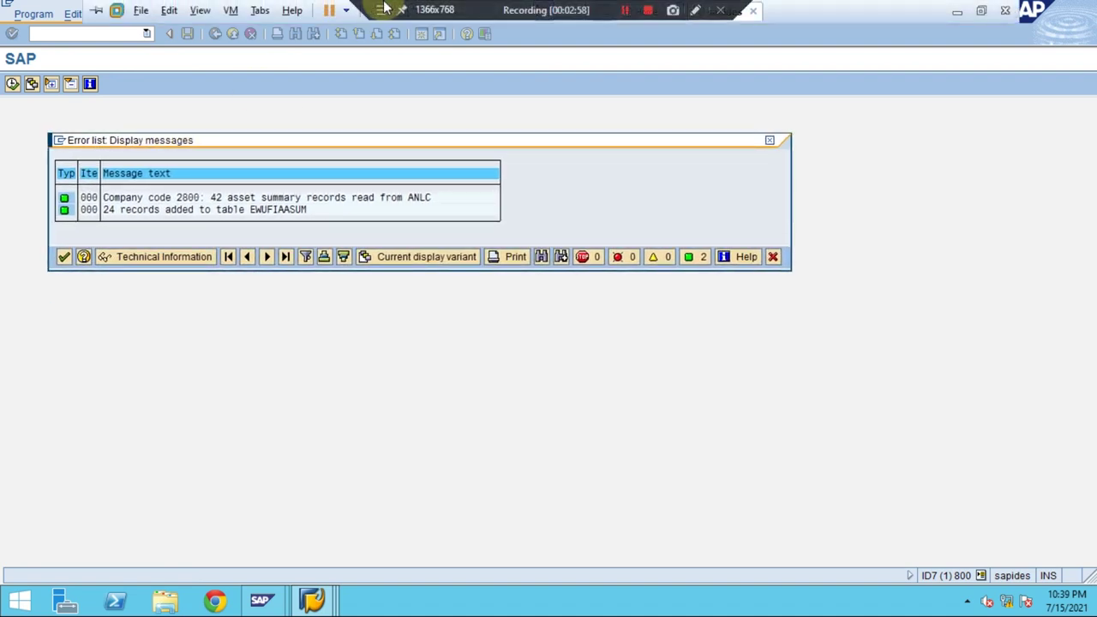
{"action": "left_click", "coordinate": [696, 15]}
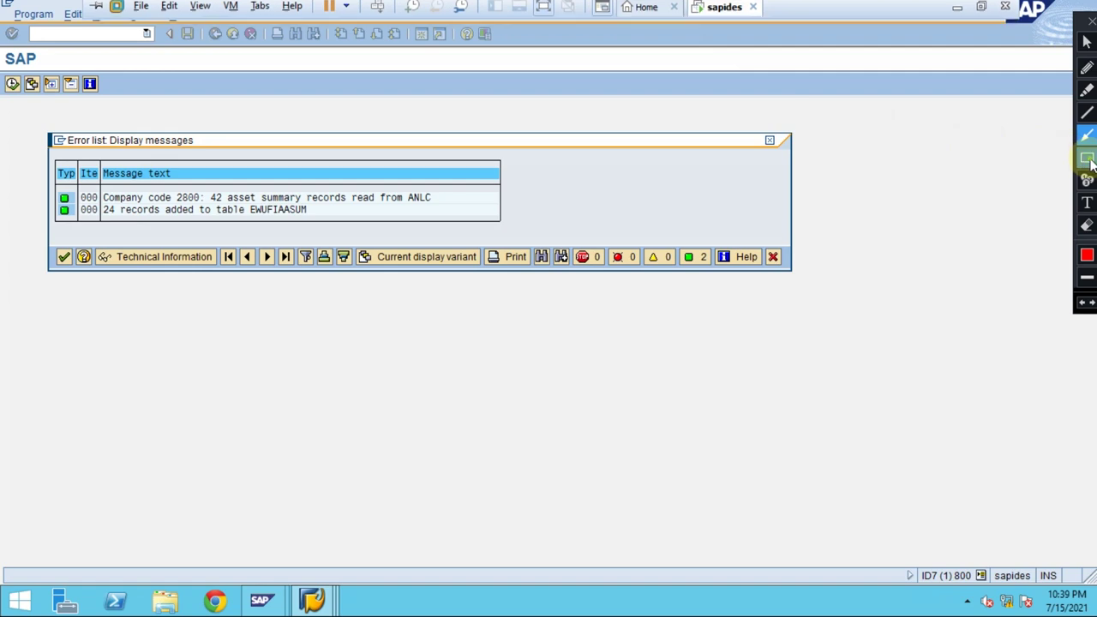
{"action": "left_click", "coordinate": [1087, 159]}
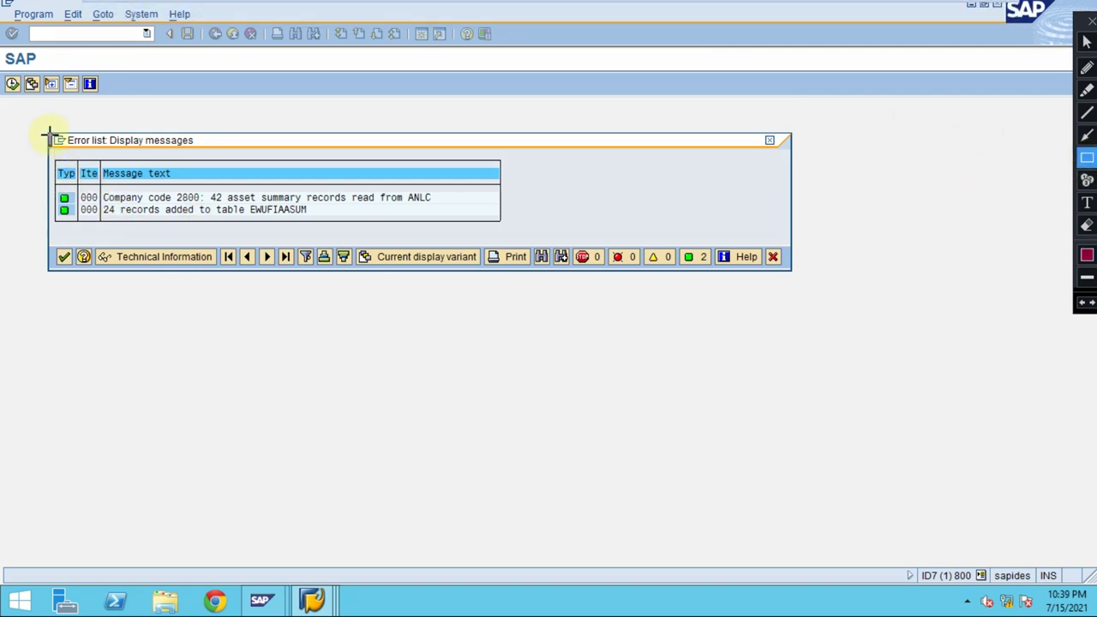
{"action": "mouse_move", "coordinate": [49, 135]}
{"action": "left_mouse_down"}
{"action": "mouse_move", "coordinate": [191, 174]}
{"action": "mouse_move", "coordinate": [245, 225]}
{"action": "mouse_move", "coordinate": [511, 230]}
{"action": "left_mouse_up"}
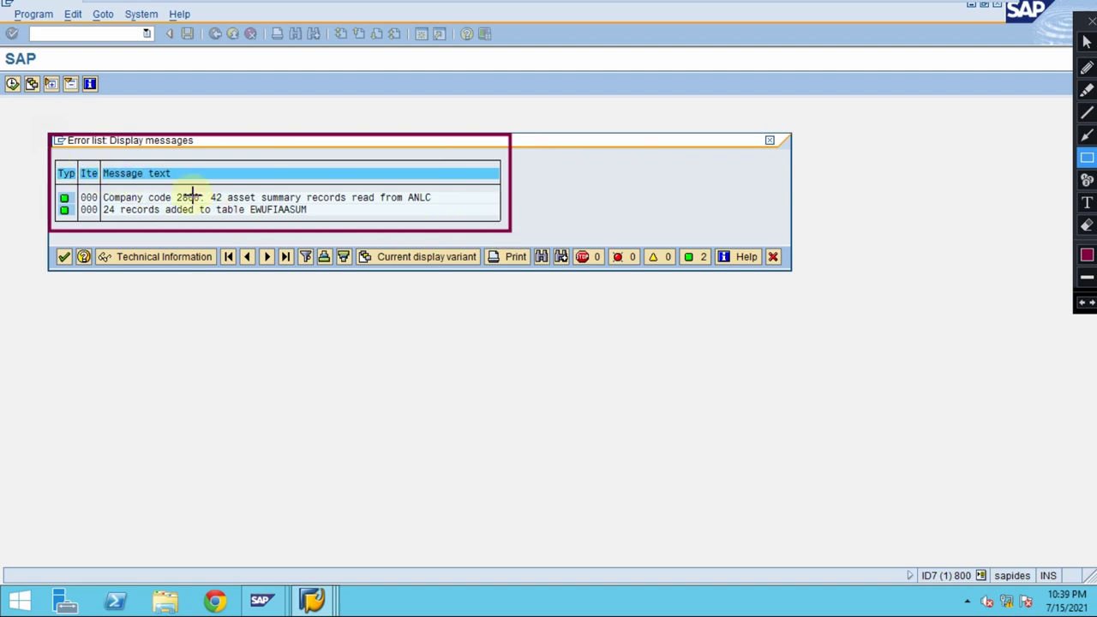
{"action": "left_click", "coordinate": [1086, 134]}
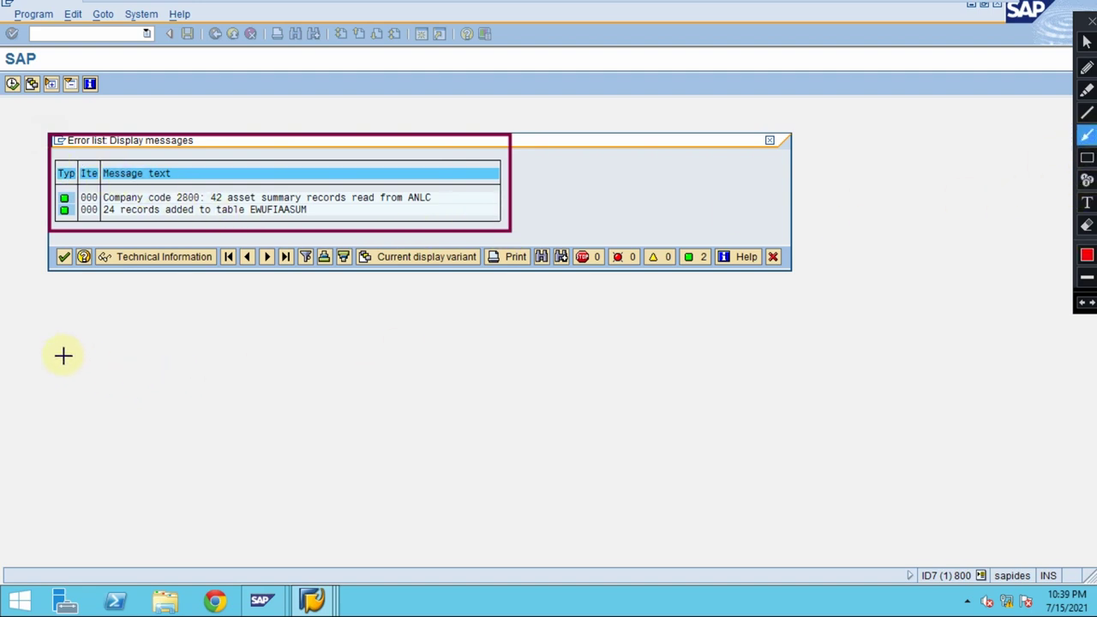
{"action": "left_click_drag", "start_coordinate": [63, 355], "coordinate": [63, 225]}
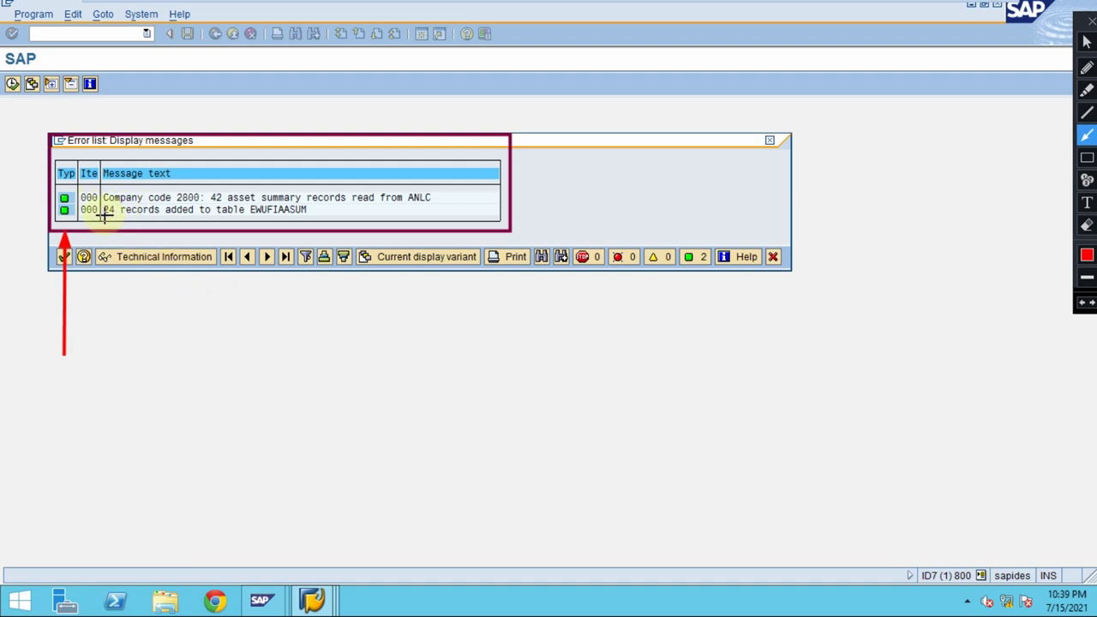
{"action": "key", "text": "Escape"}
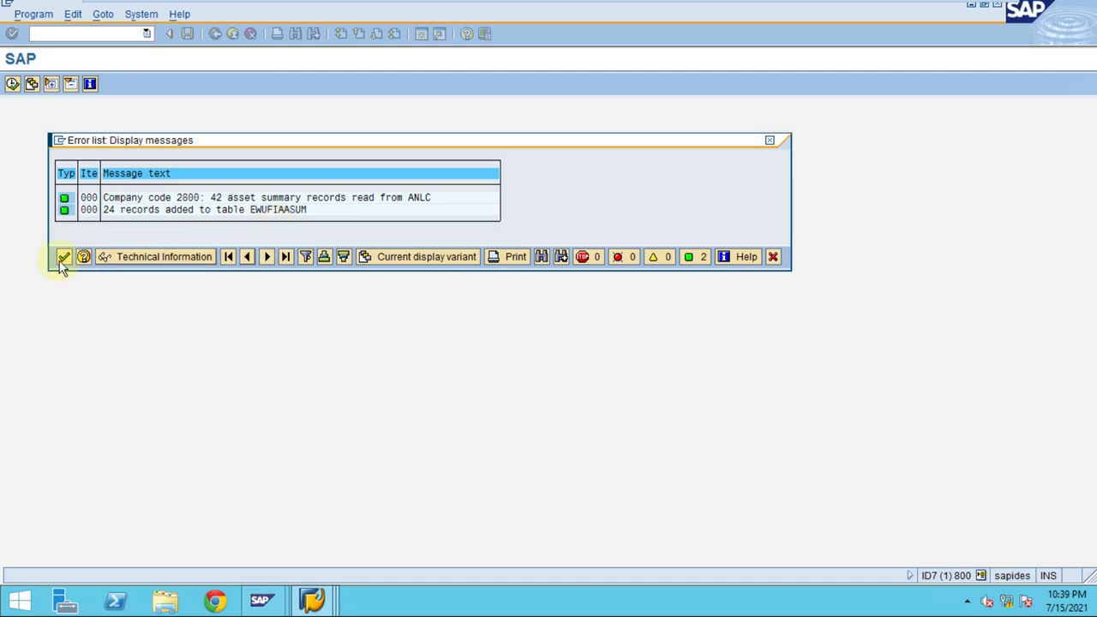
- Confirm the message list to continue the account reconciliation
{"action": "left_click", "coordinate": [62, 257]}
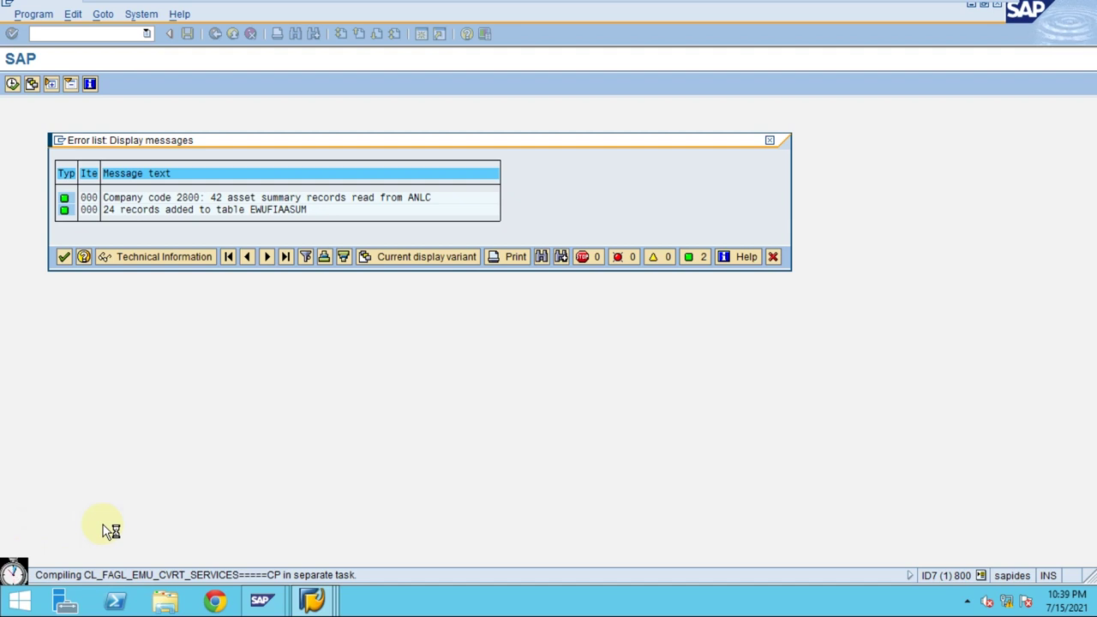
- Examine the reconciliation analysis for company code 2800, checking the listed G/L accounts, their ledger and the total local currency difference
{"action": "mouse_move", "coordinate": [777, 4]}
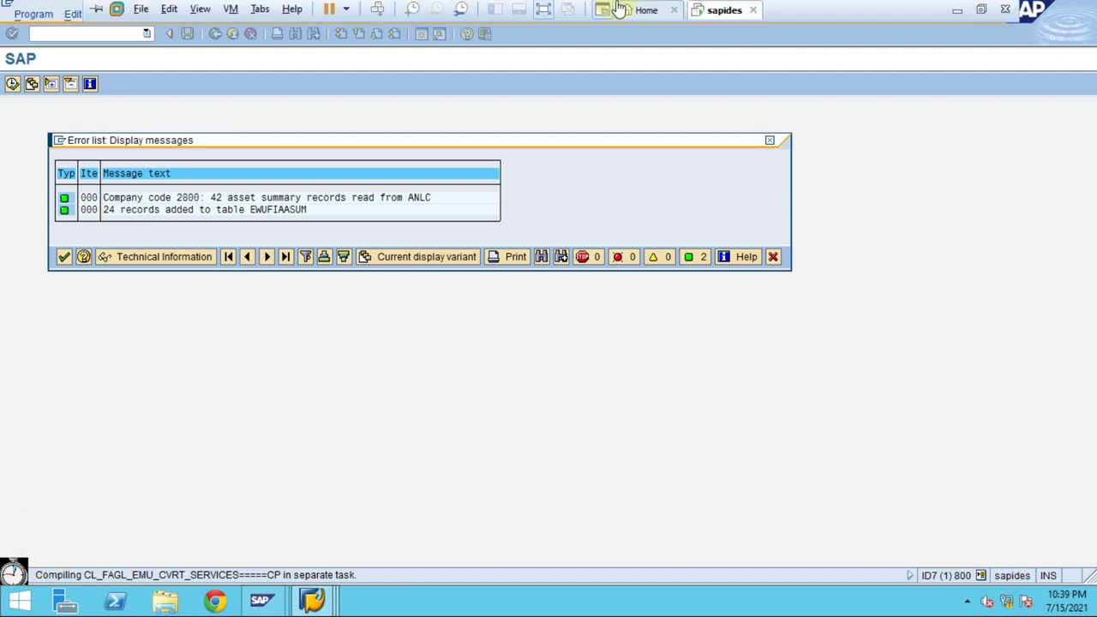
{"action": "mouse_move", "coordinate": [619, 9]}
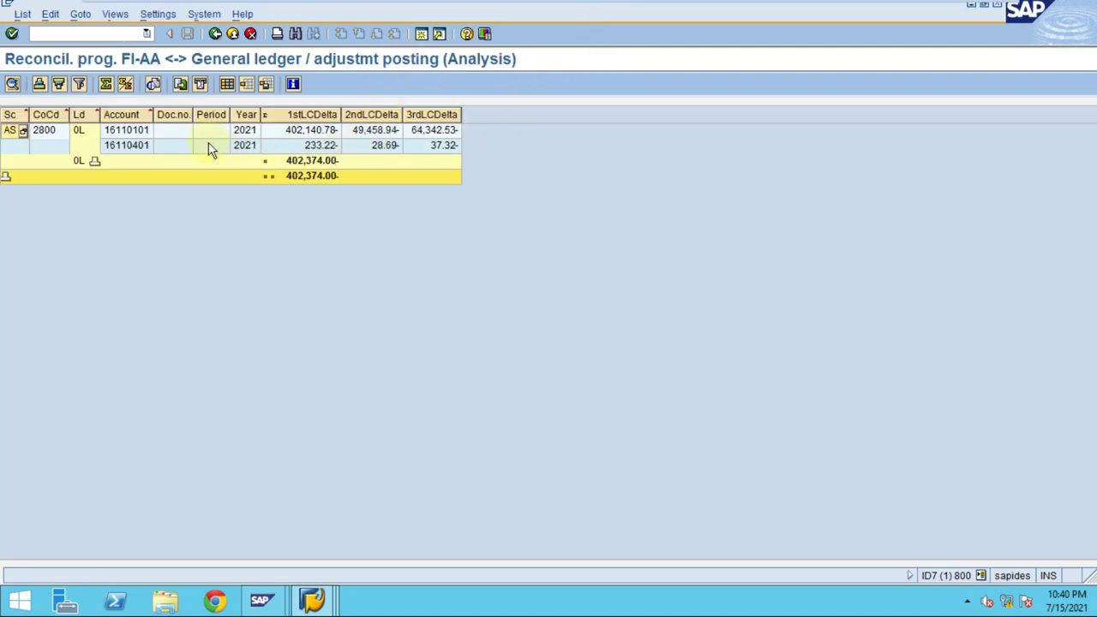
{"action": "mouse_move", "coordinate": [472, 7]}
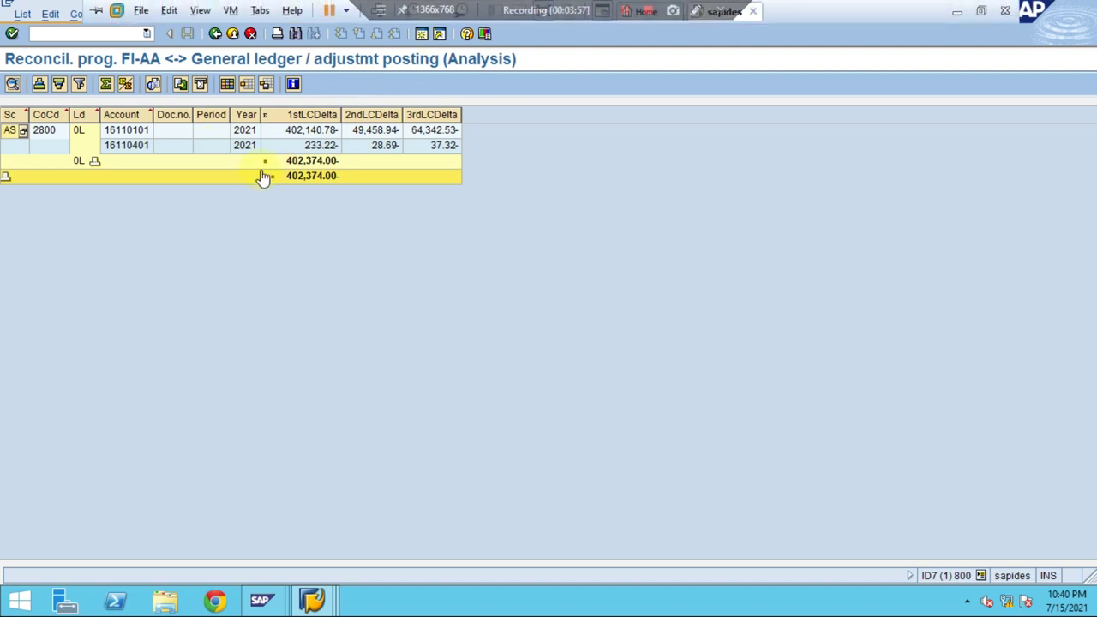
{"action": "left_click", "coordinate": [48, 133]}
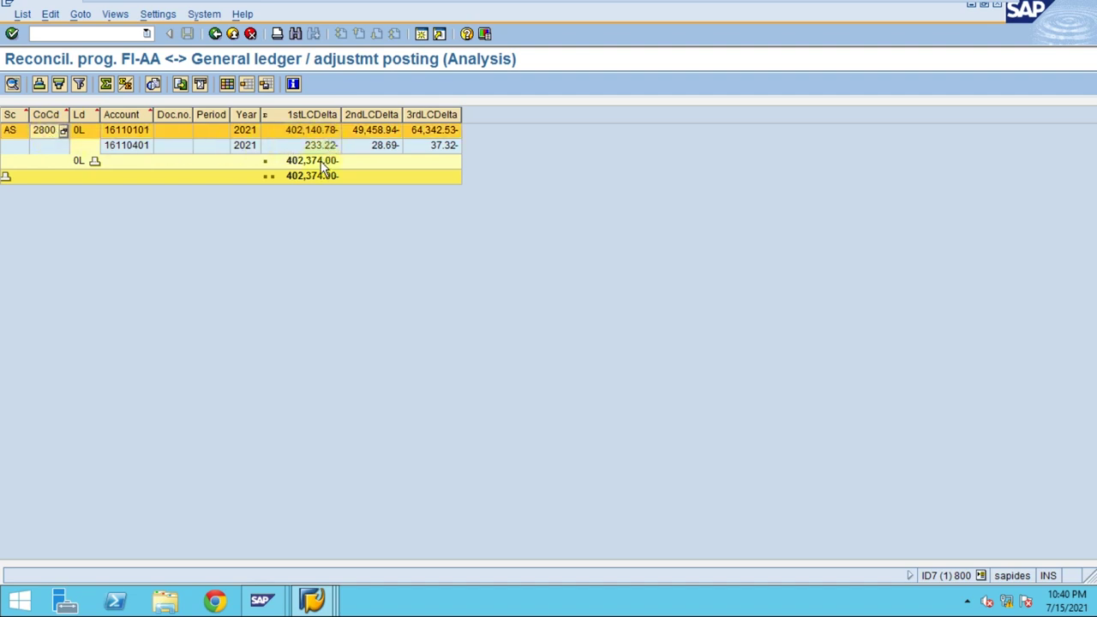
{"action": "left_click", "coordinate": [132, 134]}
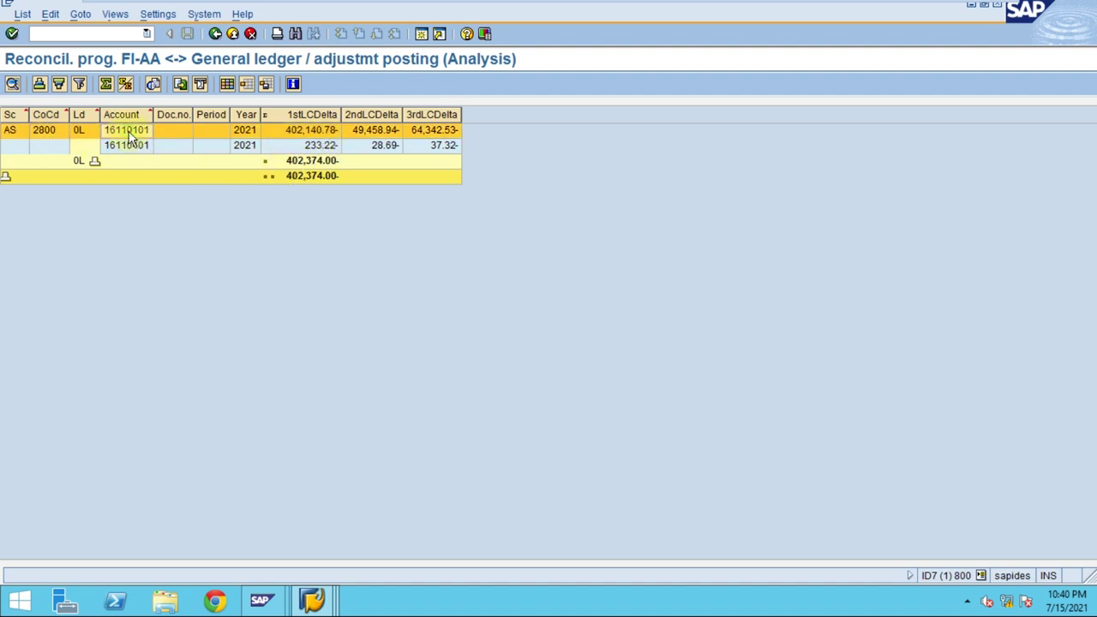
{"action": "left_click", "coordinate": [128, 147]}
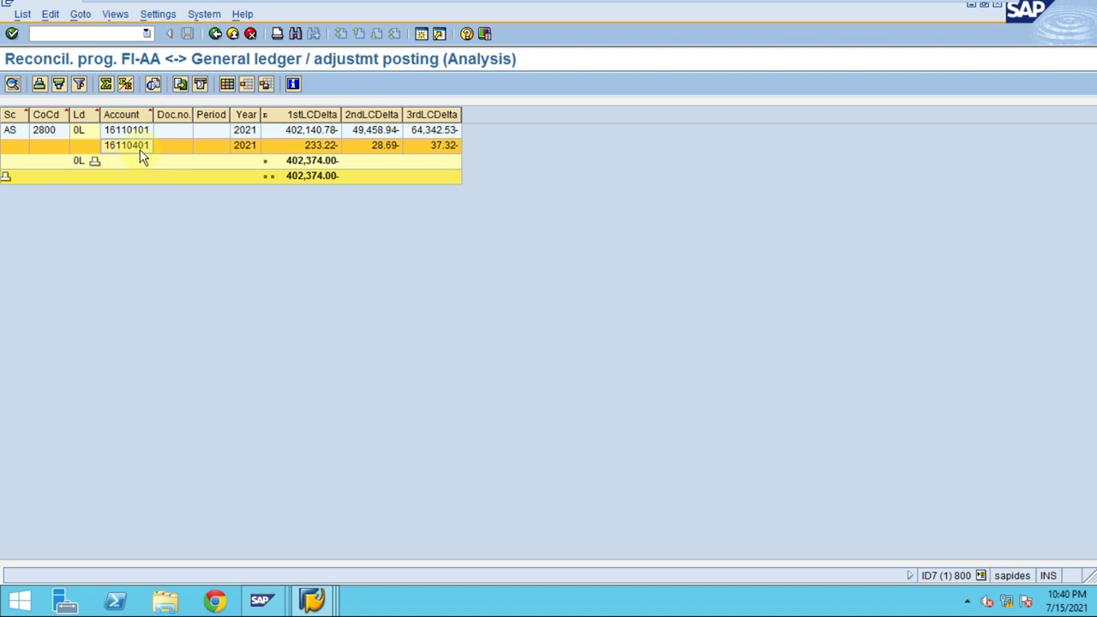
{"action": "left_click", "coordinate": [83, 133]}
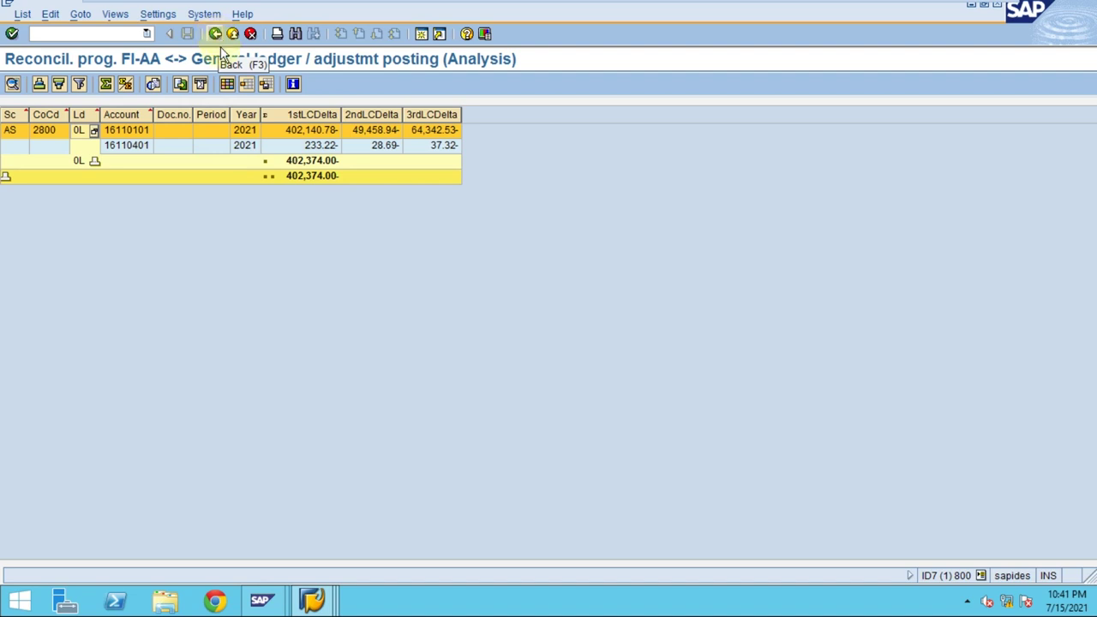
{"action": "left_click", "coordinate": [298, 181]}
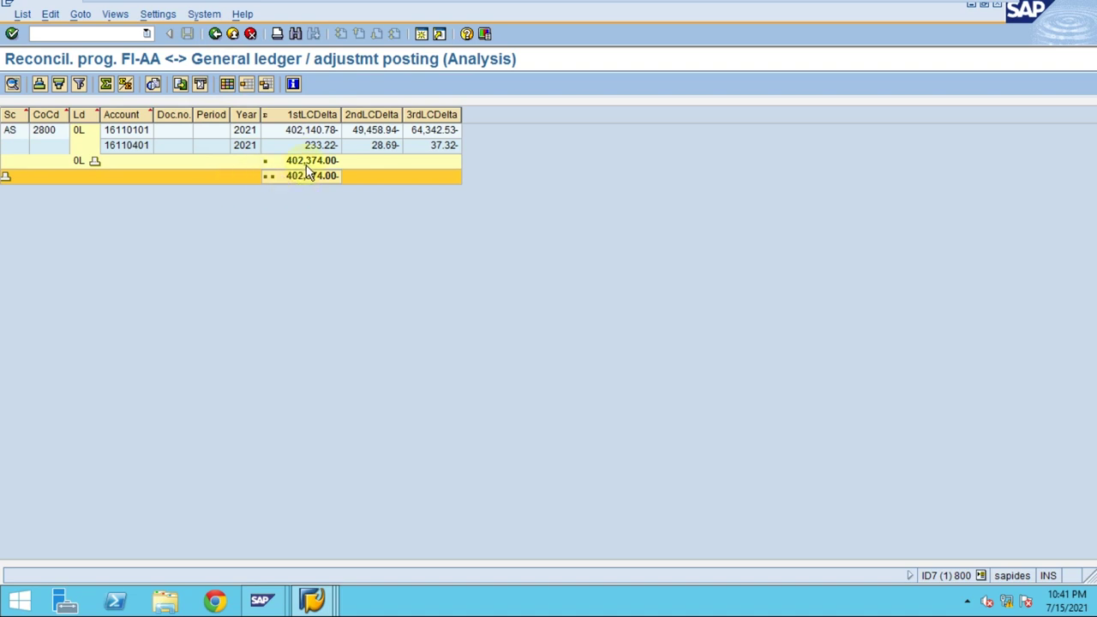
- Leave the reconciliation analysis, confirm its closing message list, and exit the program to the SAP Easy Access menu
{"action": "left_click", "coordinate": [219, 34]}
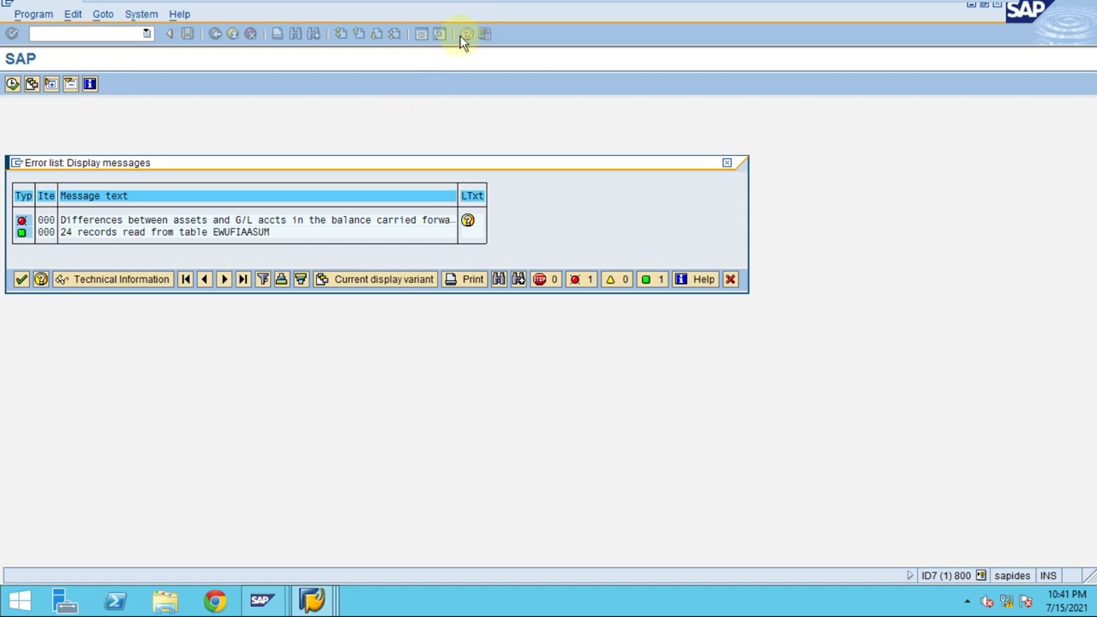
{"action": "mouse_move", "coordinate": [467, 5]}
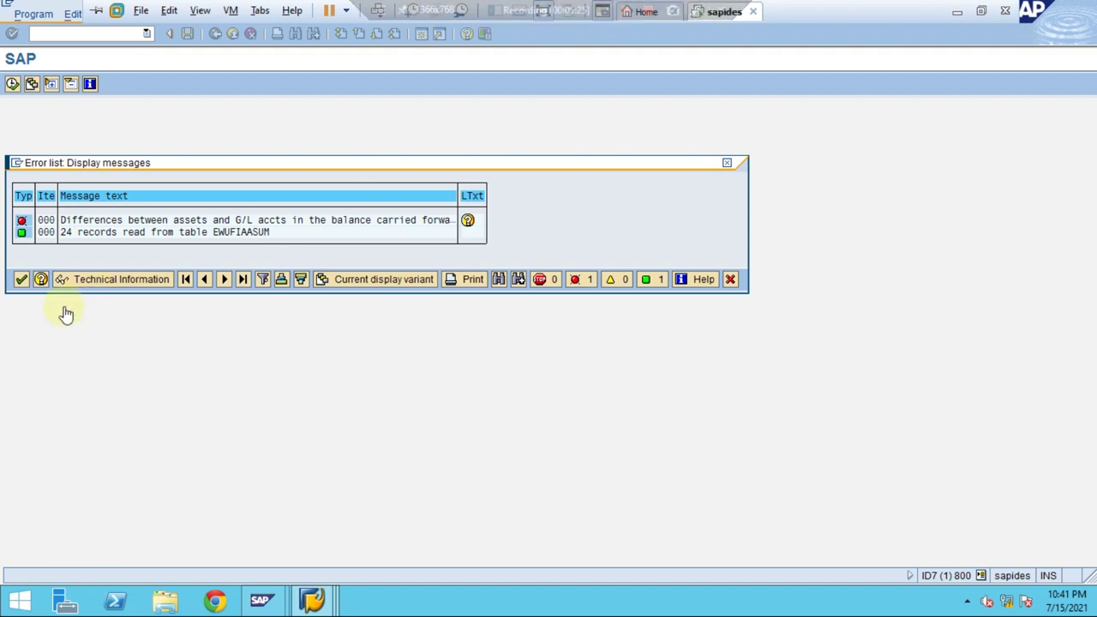
{"action": "left_click", "coordinate": [21, 280]}
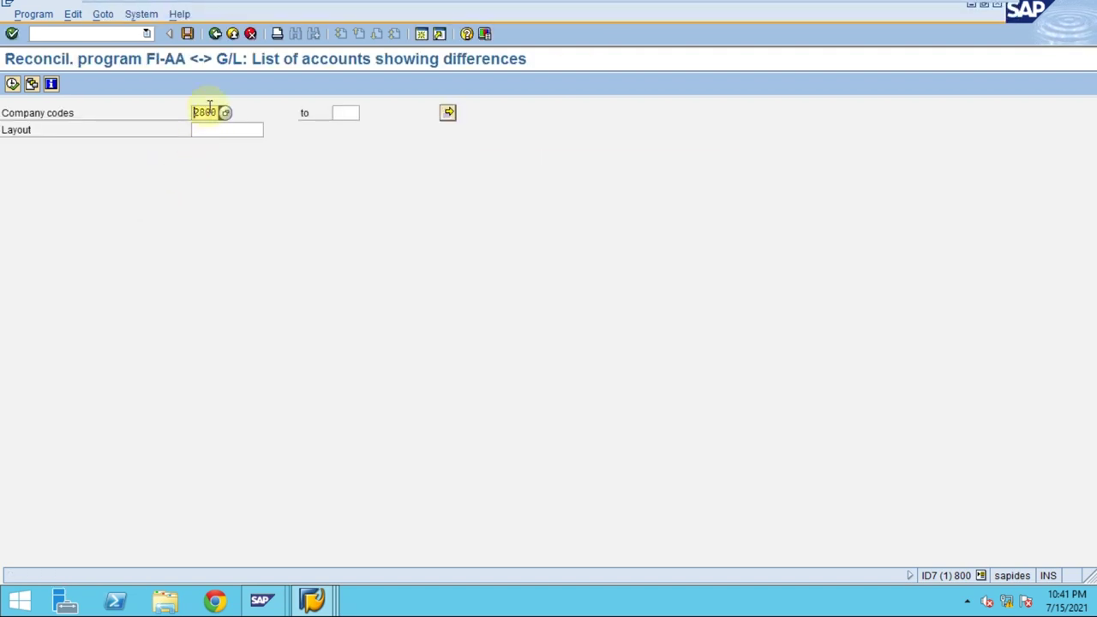
{"action": "left_click", "coordinate": [215, 34]}
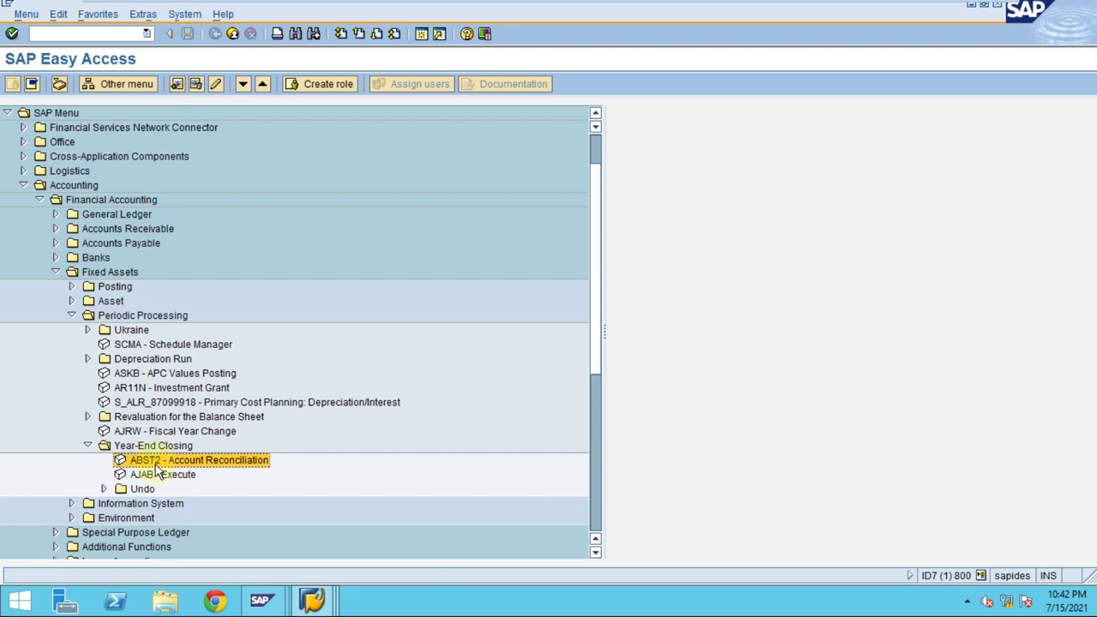